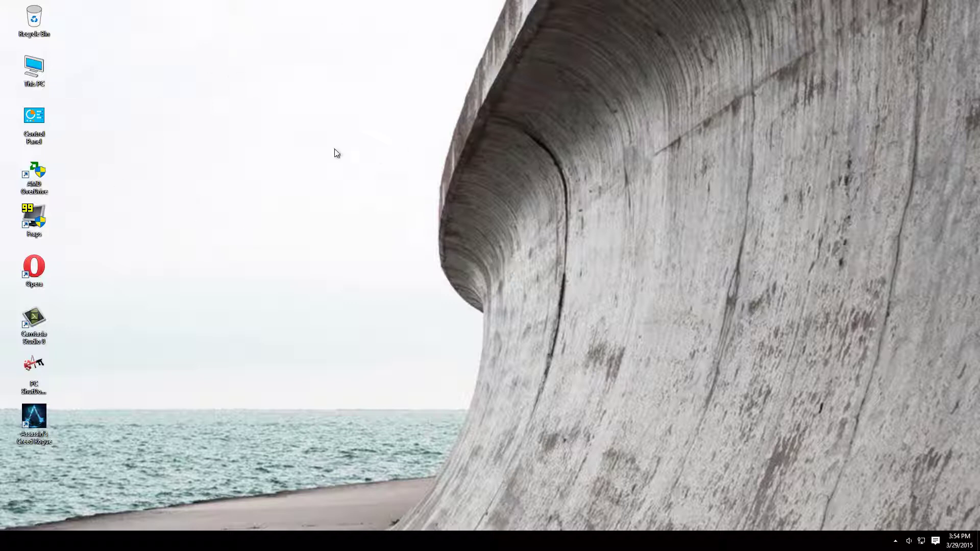
Bring the Control Panel window into view, listing all items as large icons.
left_click_drag(296, 1, 476, 195)
Open Control Panel and keep its items listed as large icons.
double_click(36, 119)
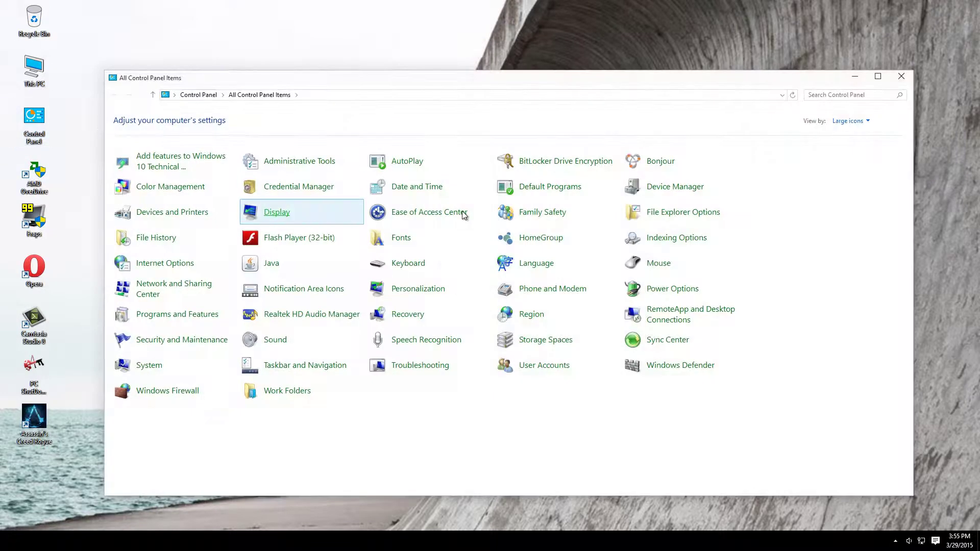
left_click(848, 121)
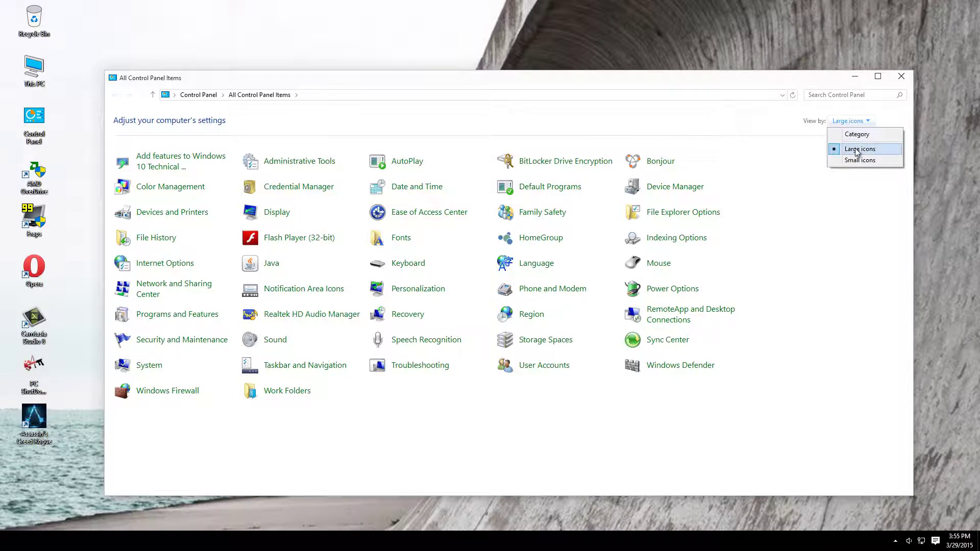
left_click(857, 153)
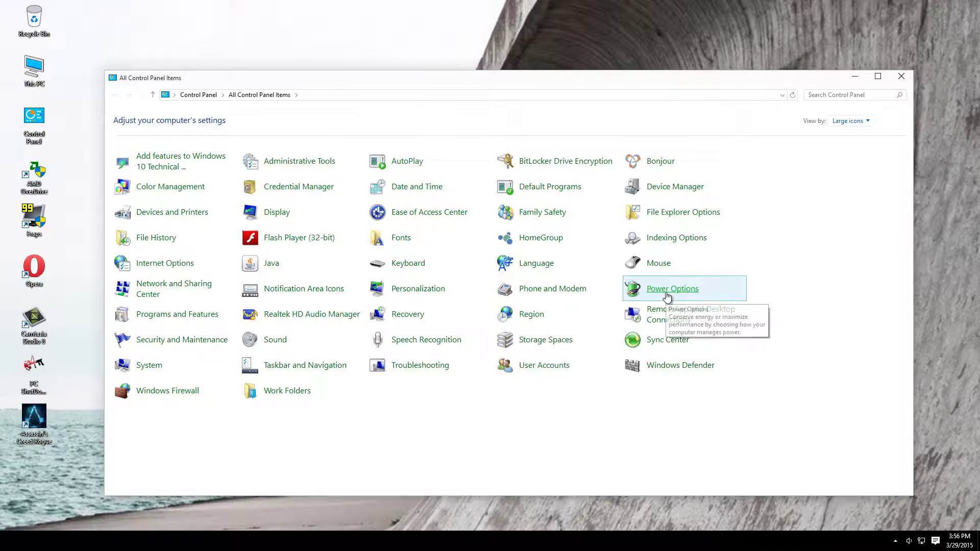
Open Power Options and the Razer Cortex Power Plan's advanced power settings.
left_click(667, 294)
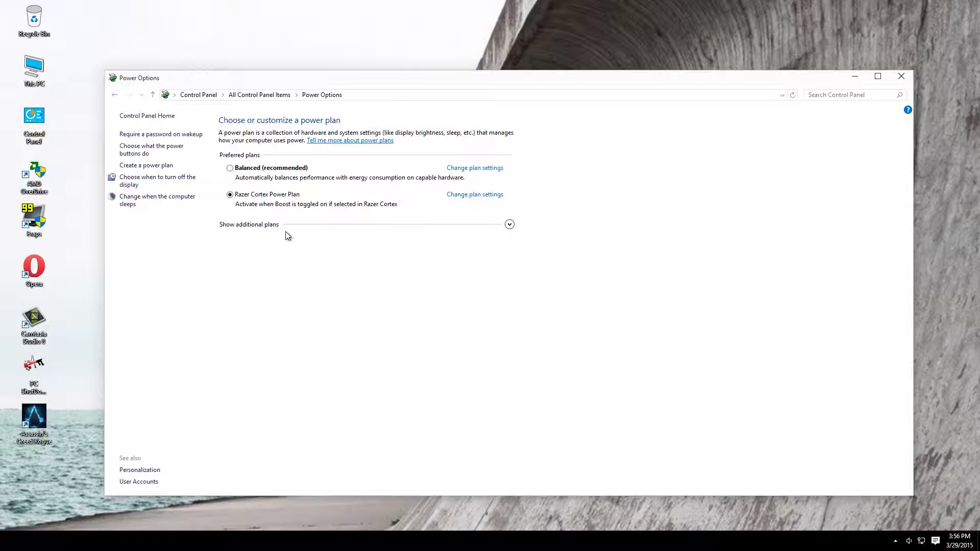
left_click(483, 198)
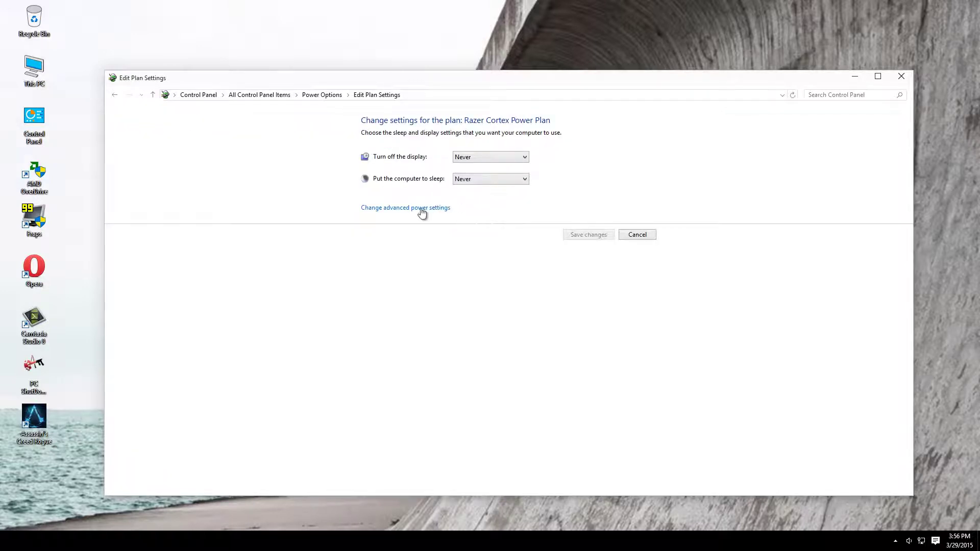
left_click(391, 214)
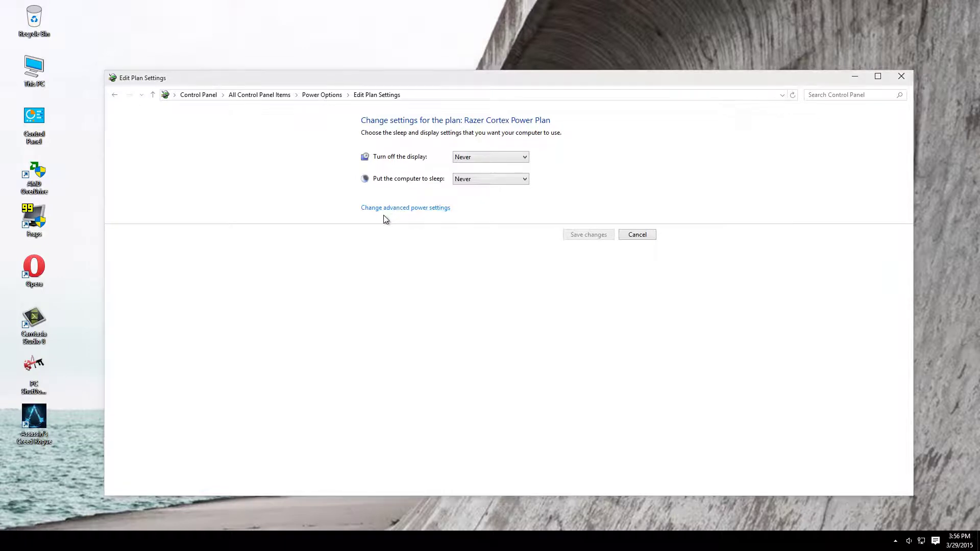
Under Processor power management, change Minimum processor state from 80% to 100%.
left_click_drag(353, 24, 402, 122)
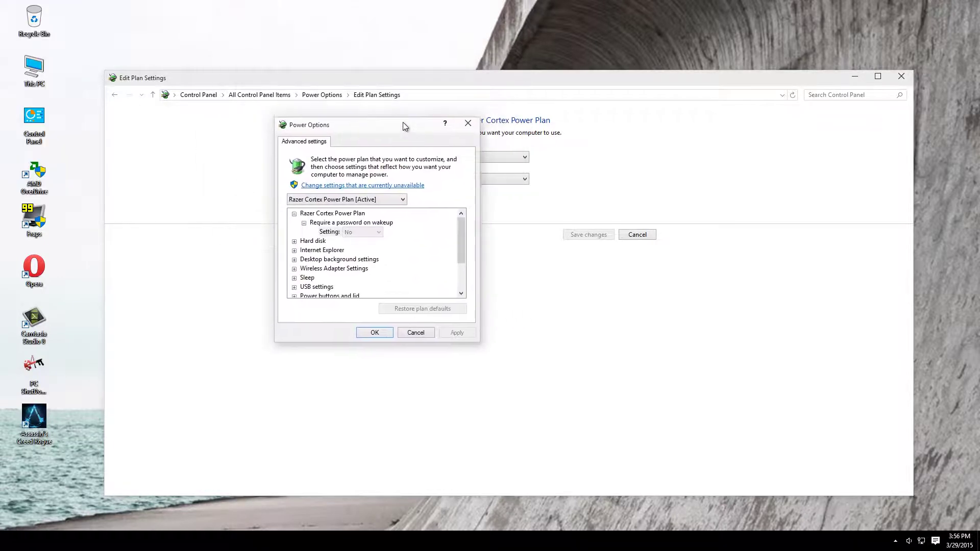
left_click_drag(459, 241, 455, 264)
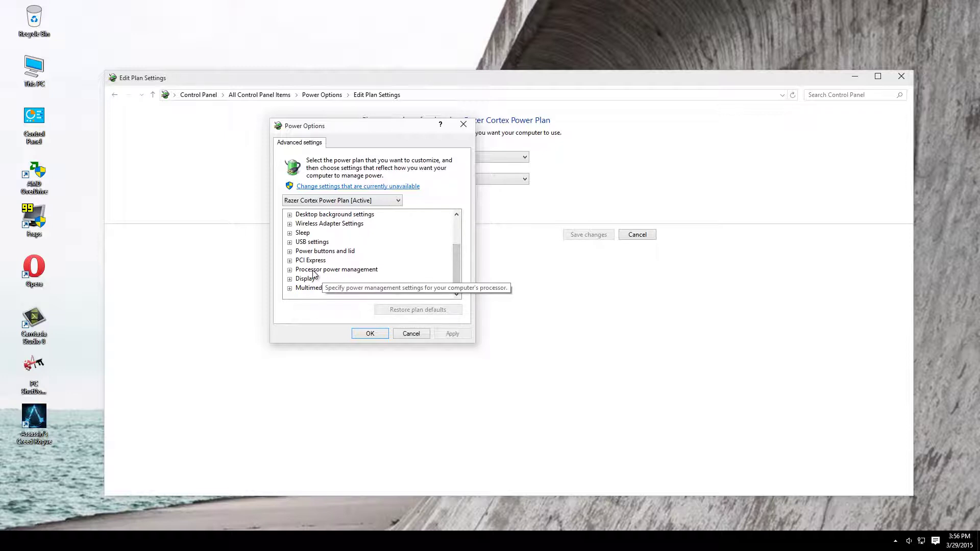
double_click(347, 271)
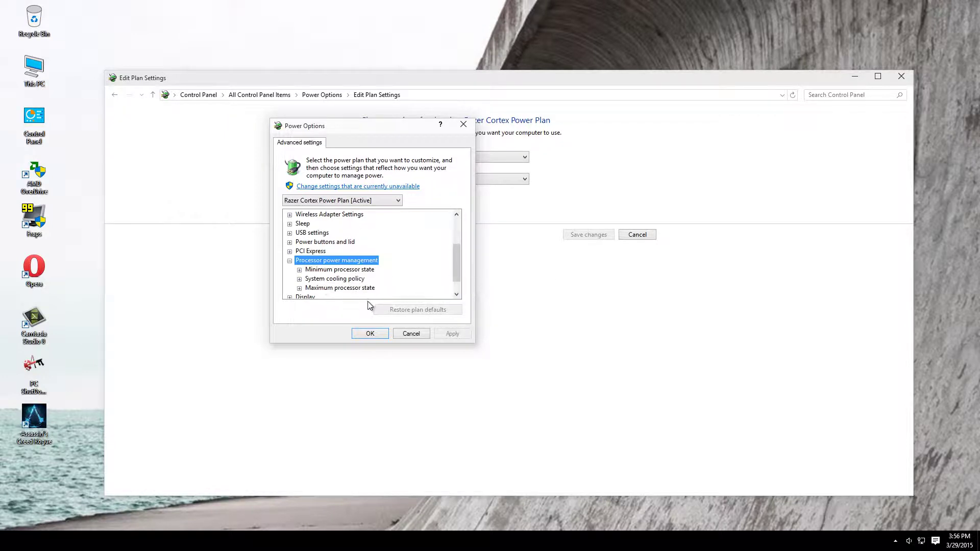
scroll(375, 289, "down", 1)
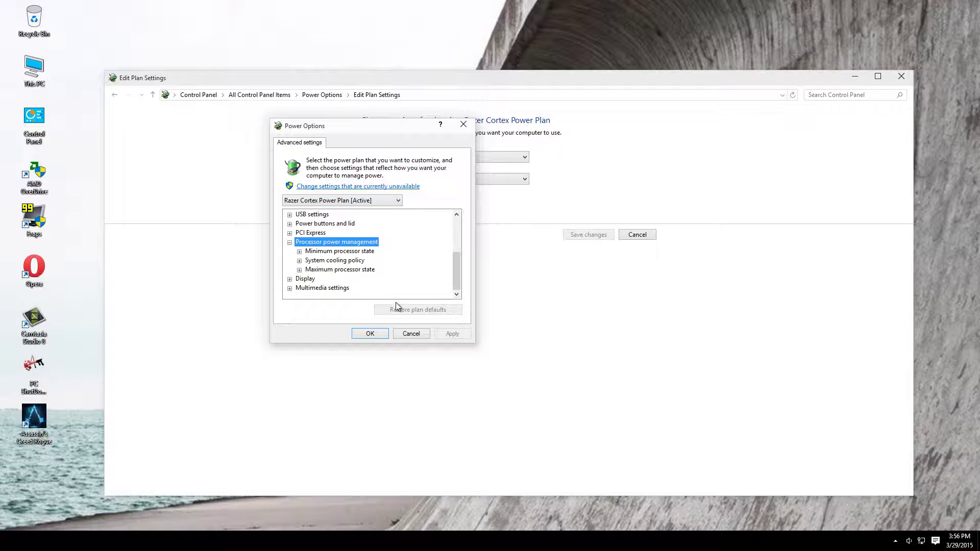
double_click(350, 255)
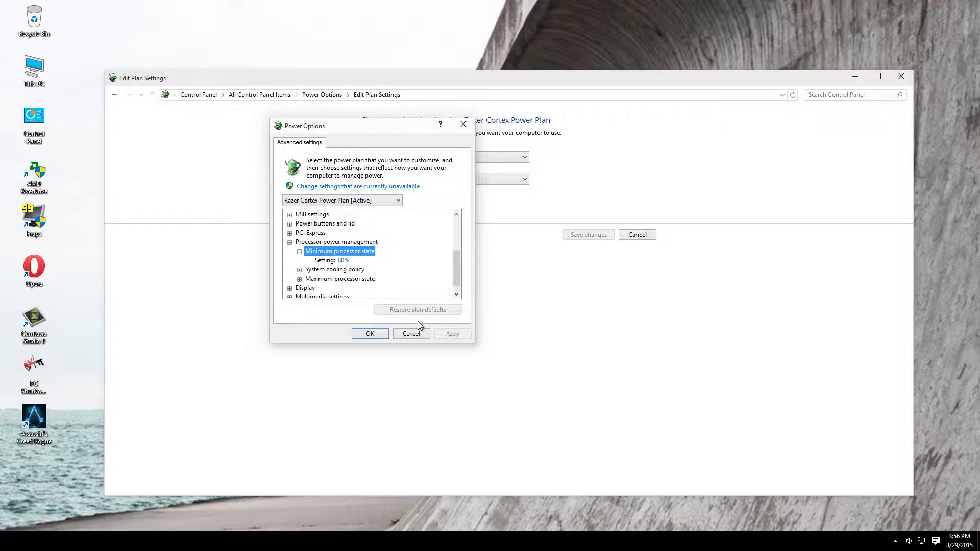
left_click(343, 261)
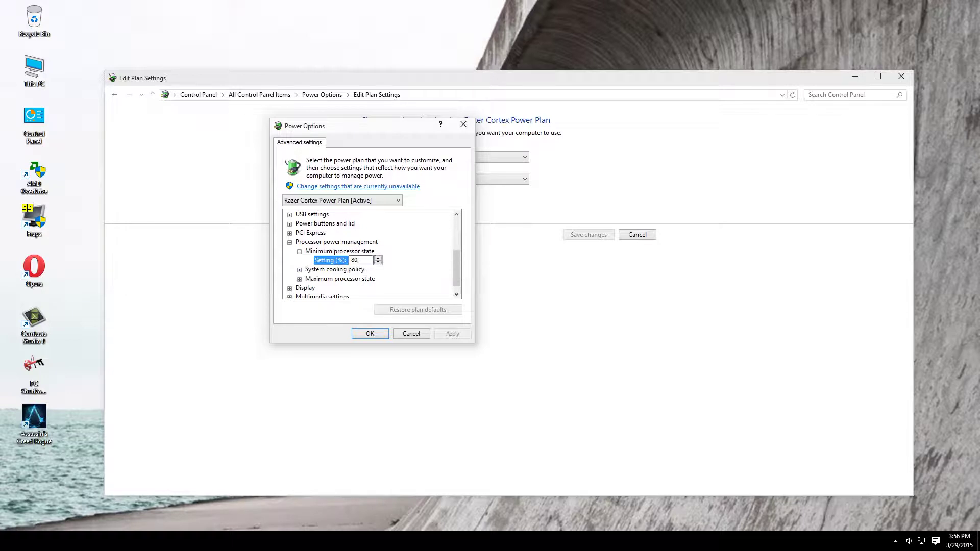
key("BackSpace")
key("BackSpace")
type("100")
Change Maximum processor state from 90% to 100% and confirm with OK.
double_click(351, 278)
scroll(345, 290, "down", 1)
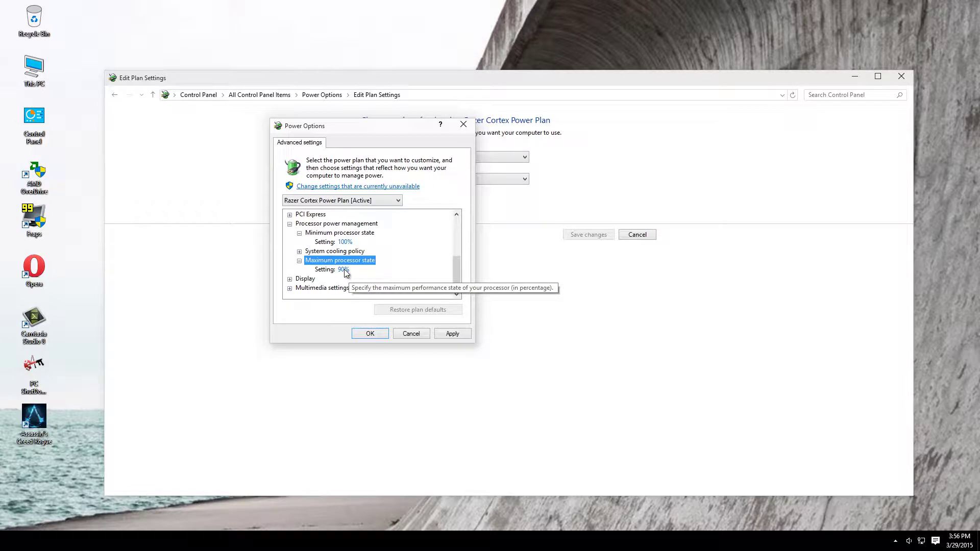
left_click(343, 270)
type("1")
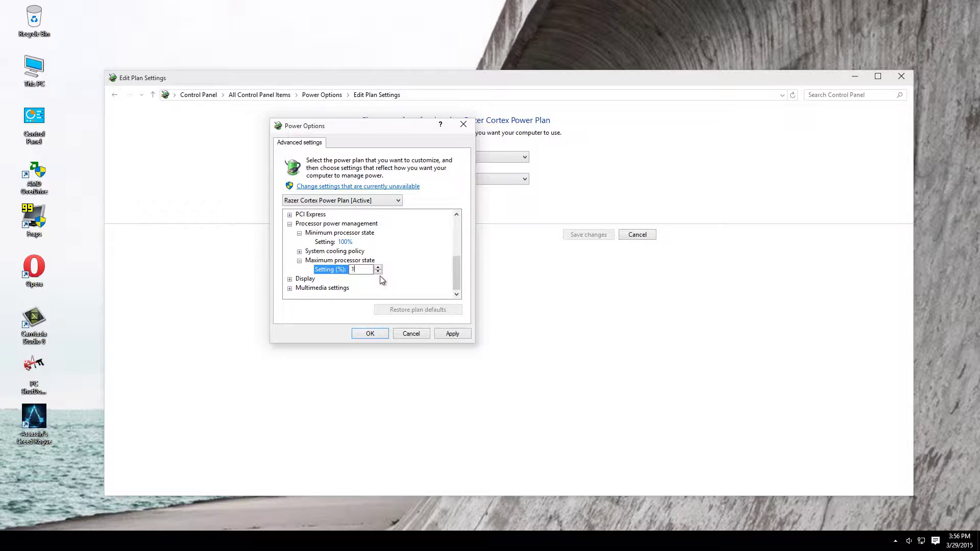
type("00")
left_click(452, 334)
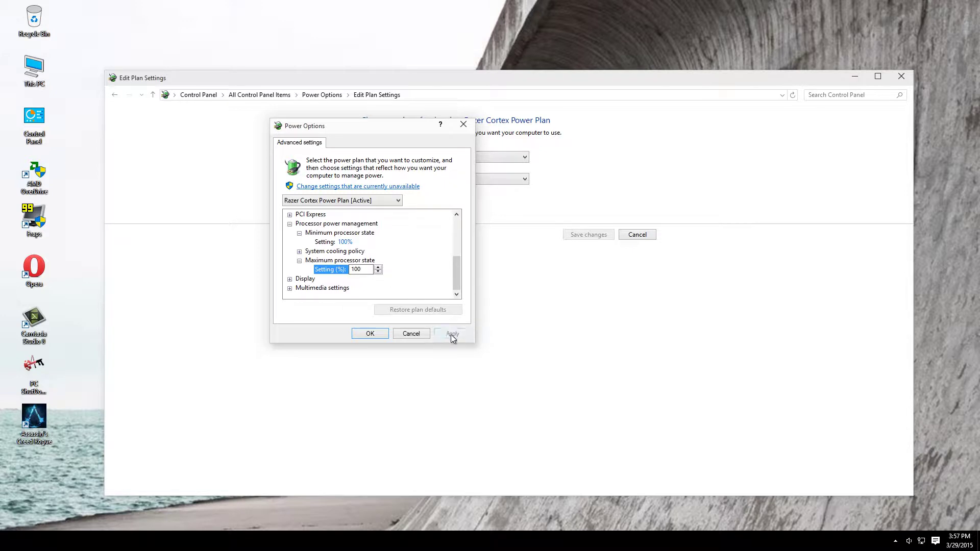
left_click(373, 334)
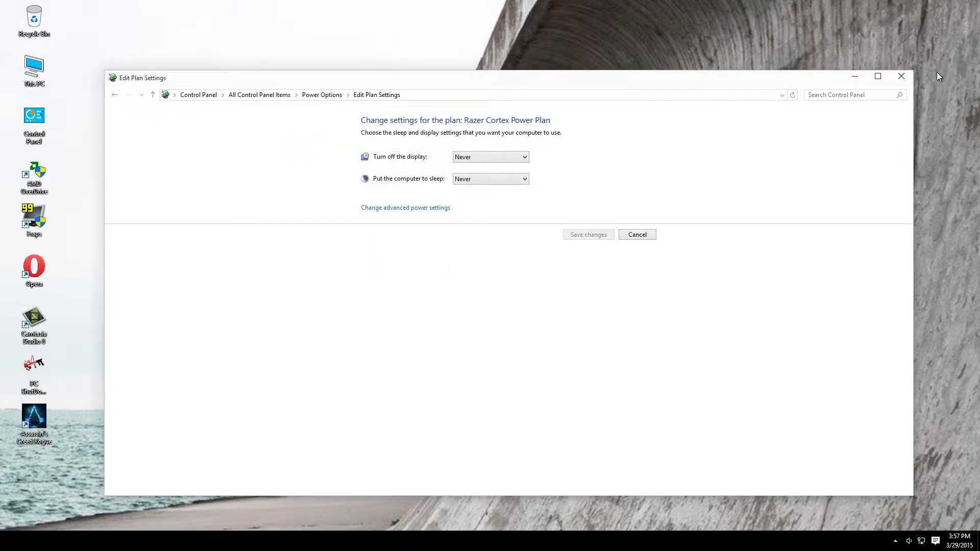
Close the Razer Cortex Edit Plan Settings window.
left_click(902, 79)
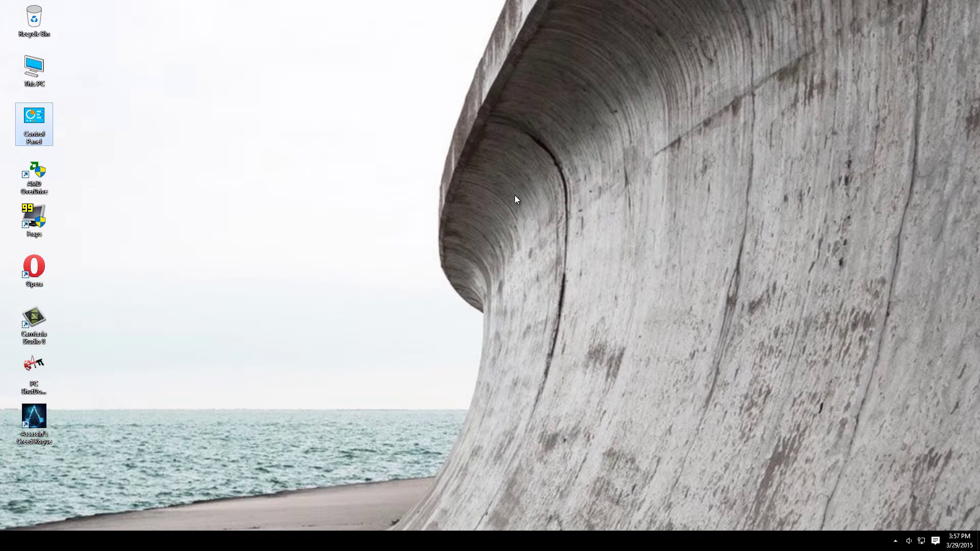